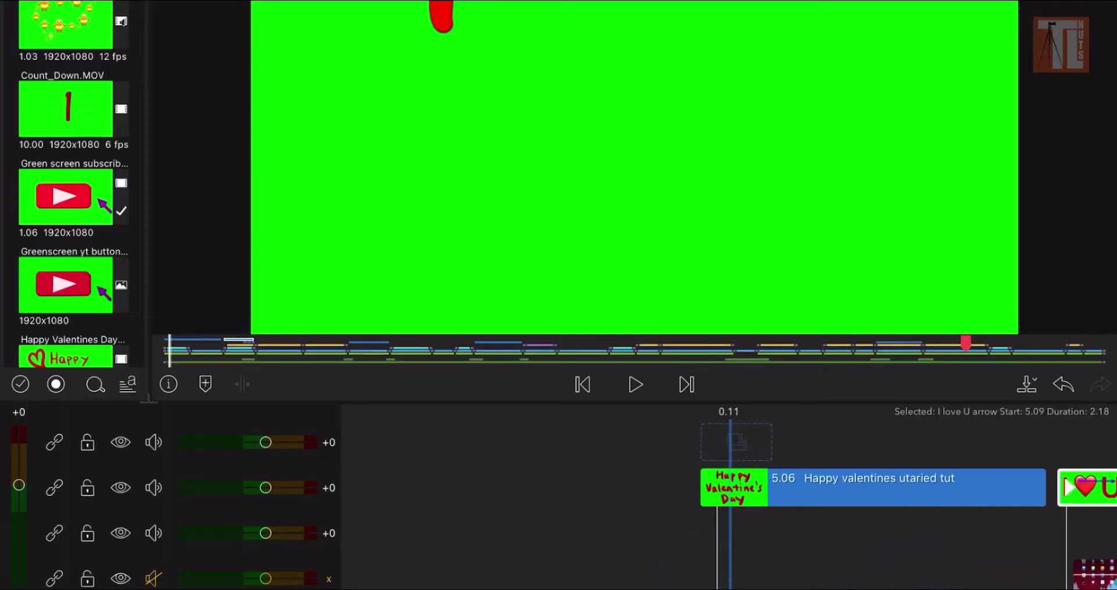
Zoom the timeline out to its first twelve seconds, showing the Happy Valentine's Day clip
scroll(803, 547, down, 5)
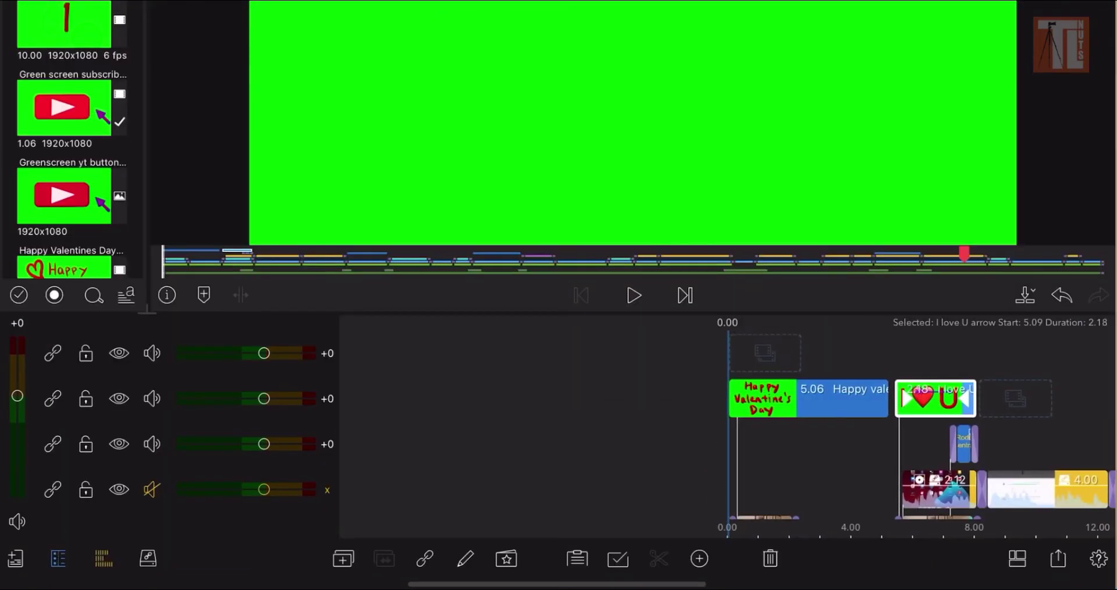
Open the Happy Valentine's Day clip's Colour & Effects editor to reveal the keyer presets
double_click(791, 398)
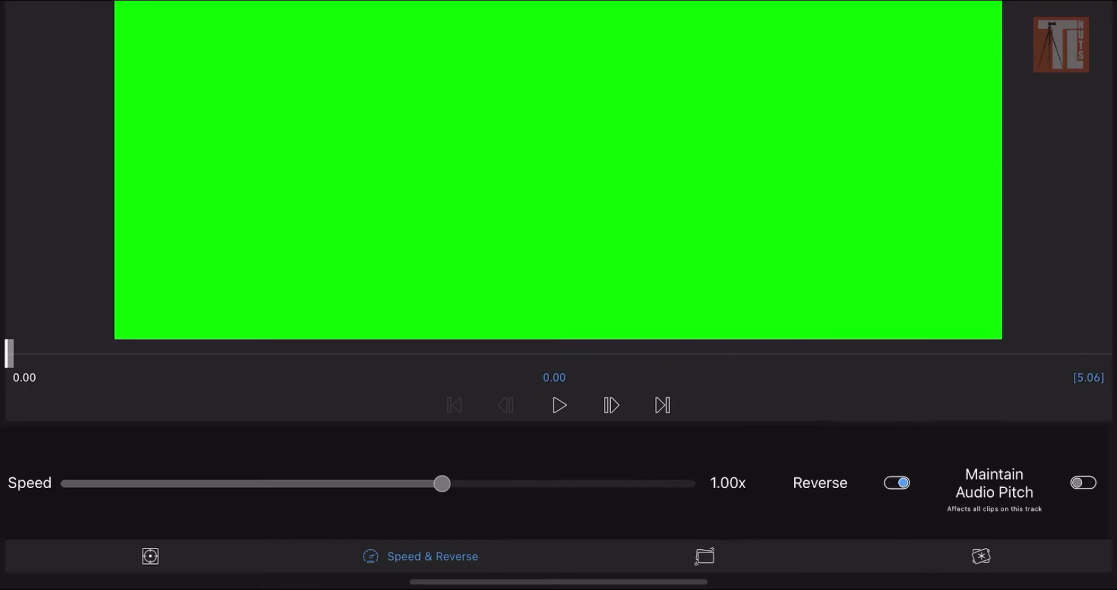
click(981, 556)
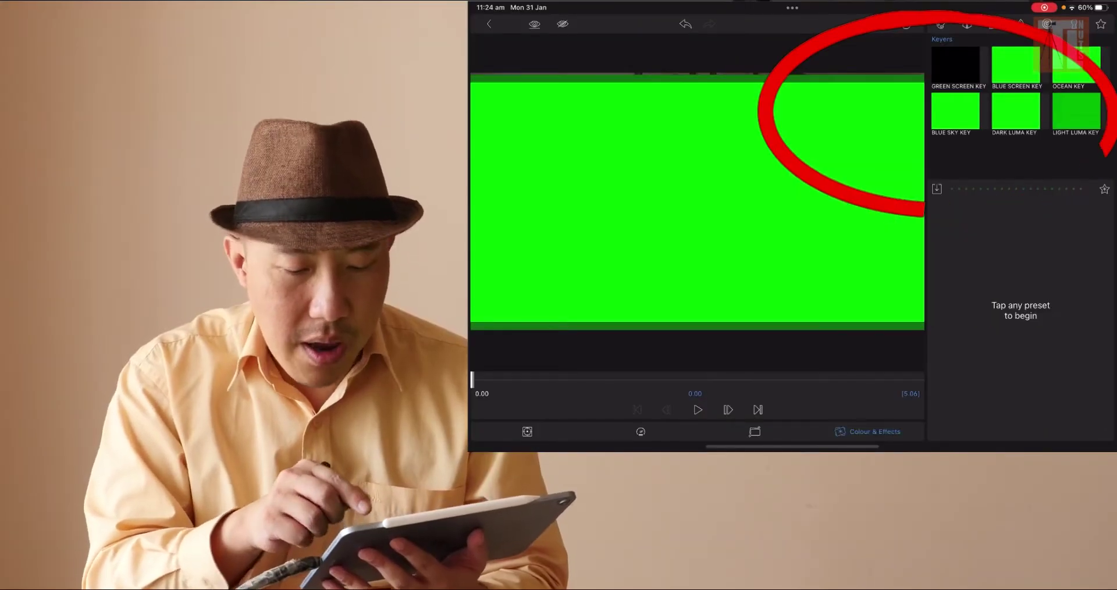
Apply the Green Screen Key with edge blur 0.00 and erosion distance 2.00
click(960, 65)
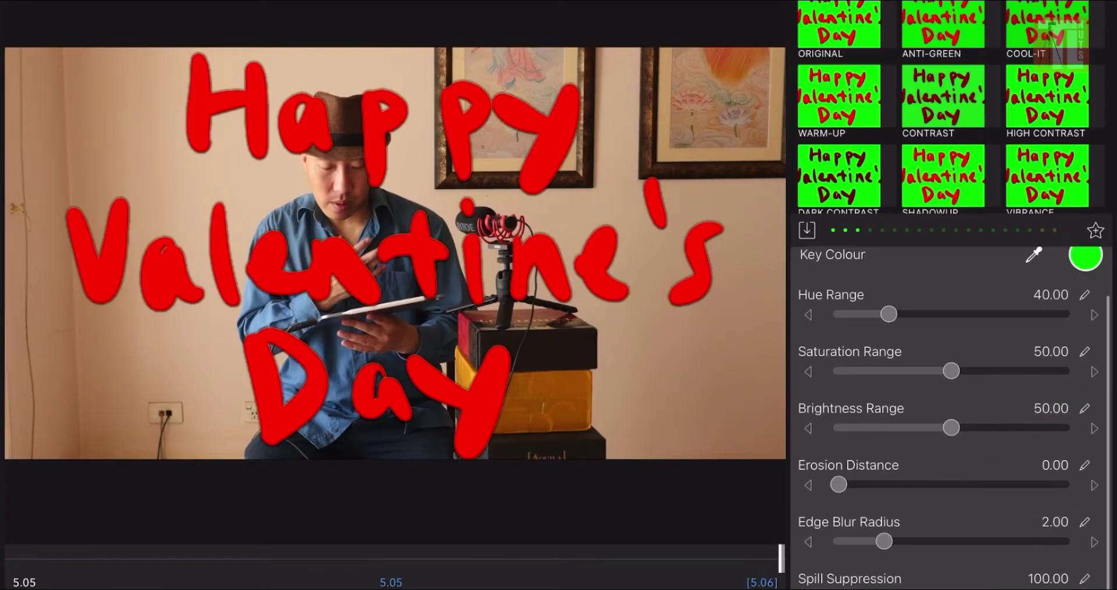
drag(884, 541, 873, 542)
mouse_move(839, 484)
mouse_down()
mouse_move(1011, 483)
mouse_move(839, 484)
mouse_up()
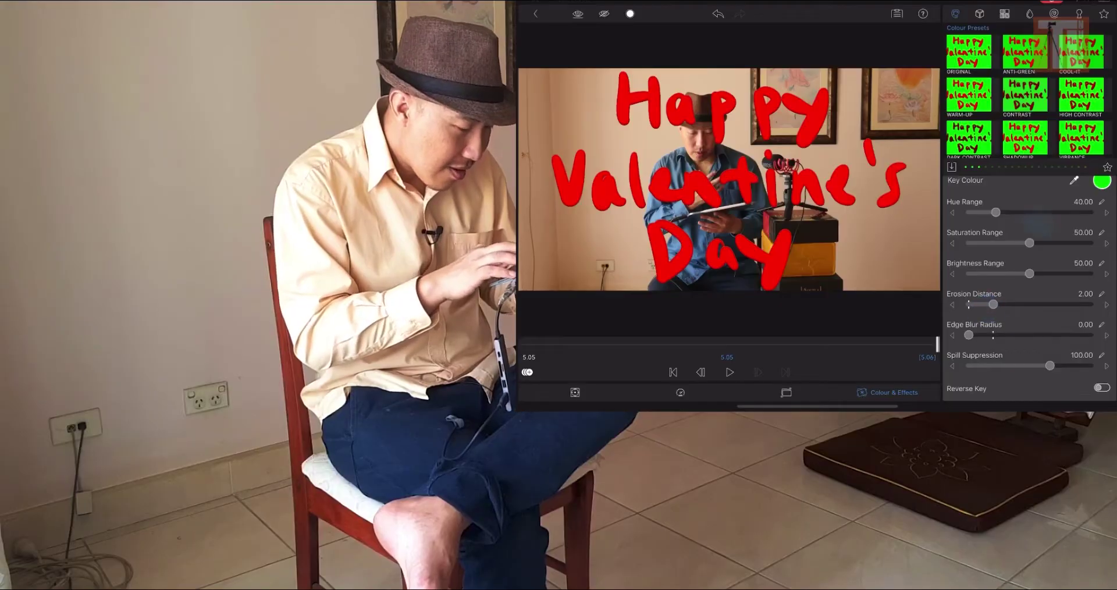
scroll(1030, 262, up, 1)
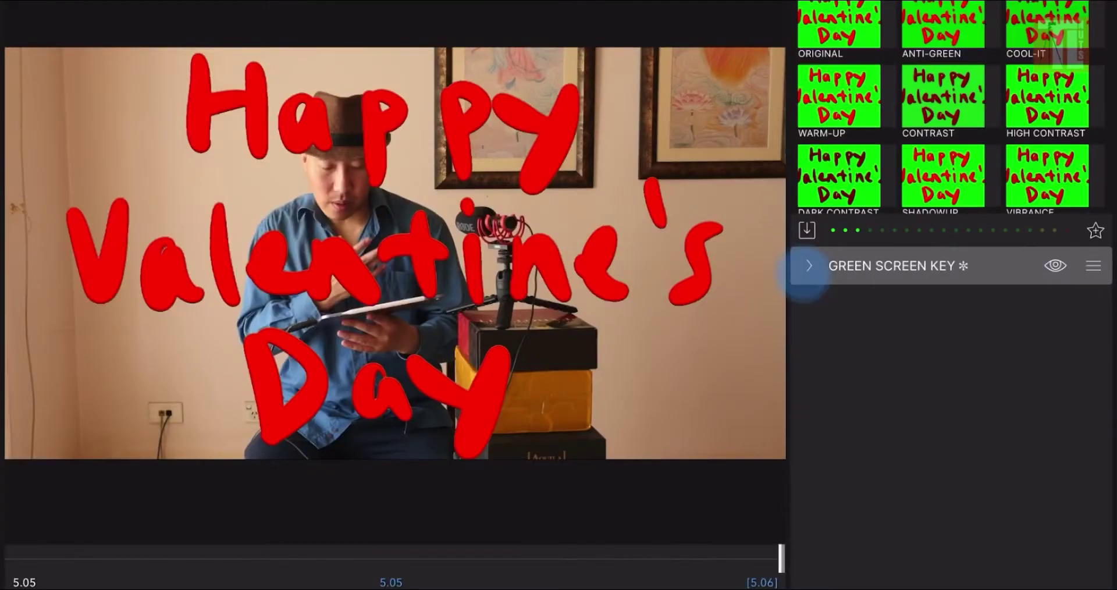
Set the Green Screen Key's hue range 38.30, saturation range 32.60, and brightness range 50.00
click(806, 269)
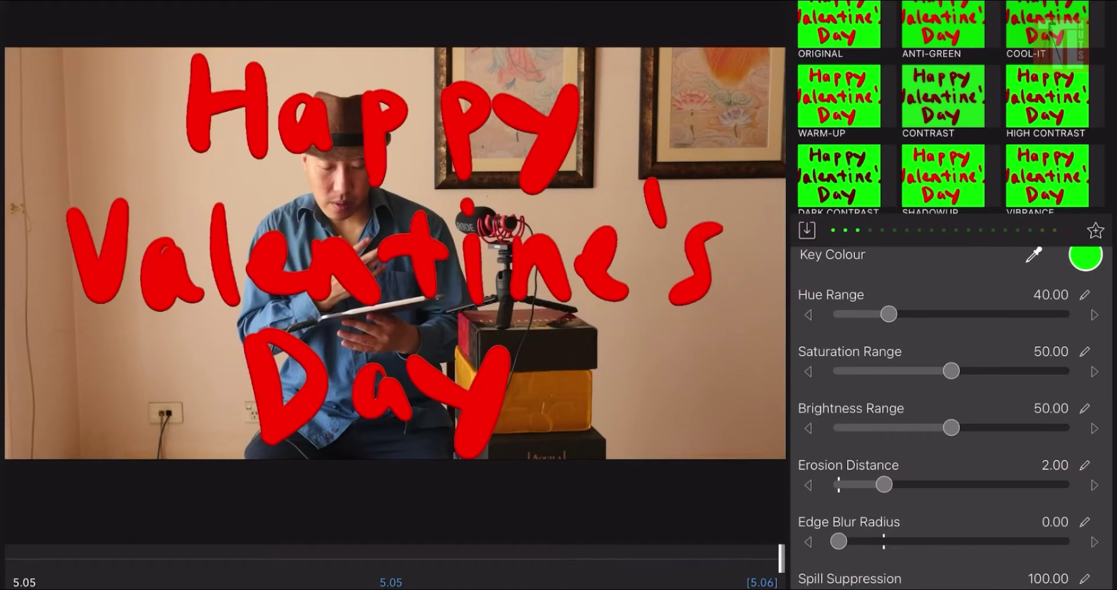
scroll(930, 547, up, 2)
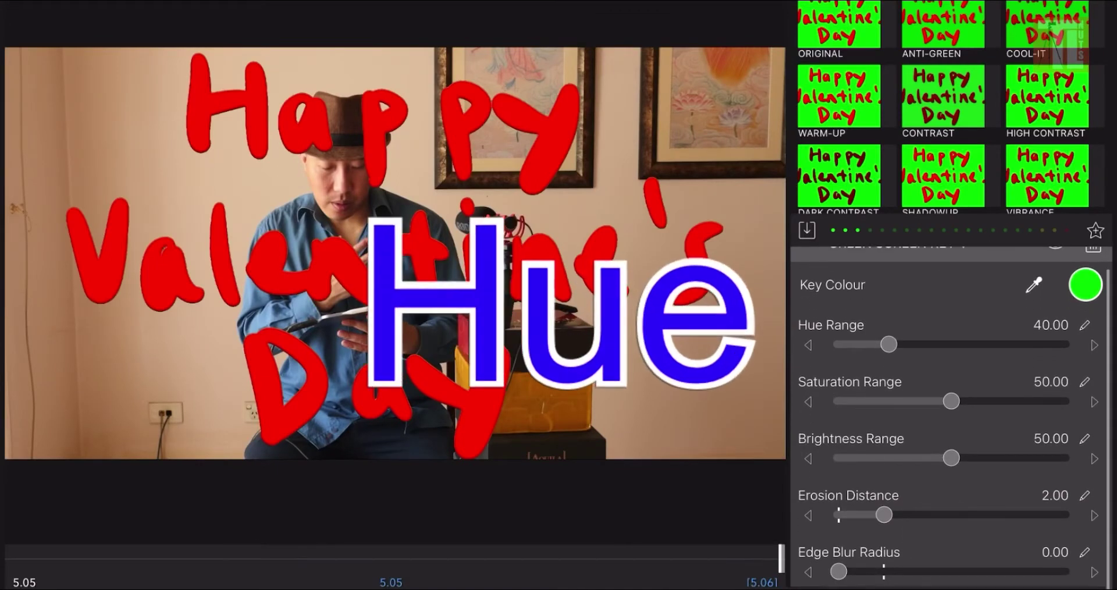
mouse_move(888, 344)
mouse_down()
mouse_move(1006, 345)
mouse_move(861, 344)
mouse_move(1036, 345)
mouse_move(785, 356)
mouse_move(892, 368)
mouse_up()
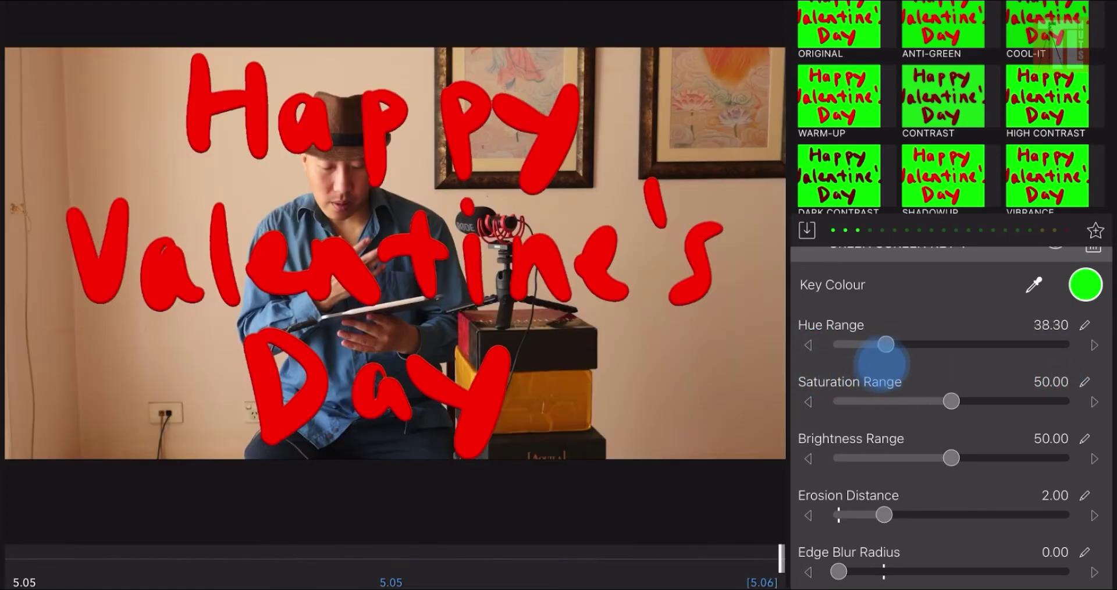
drag(951, 402, 1094, 402)
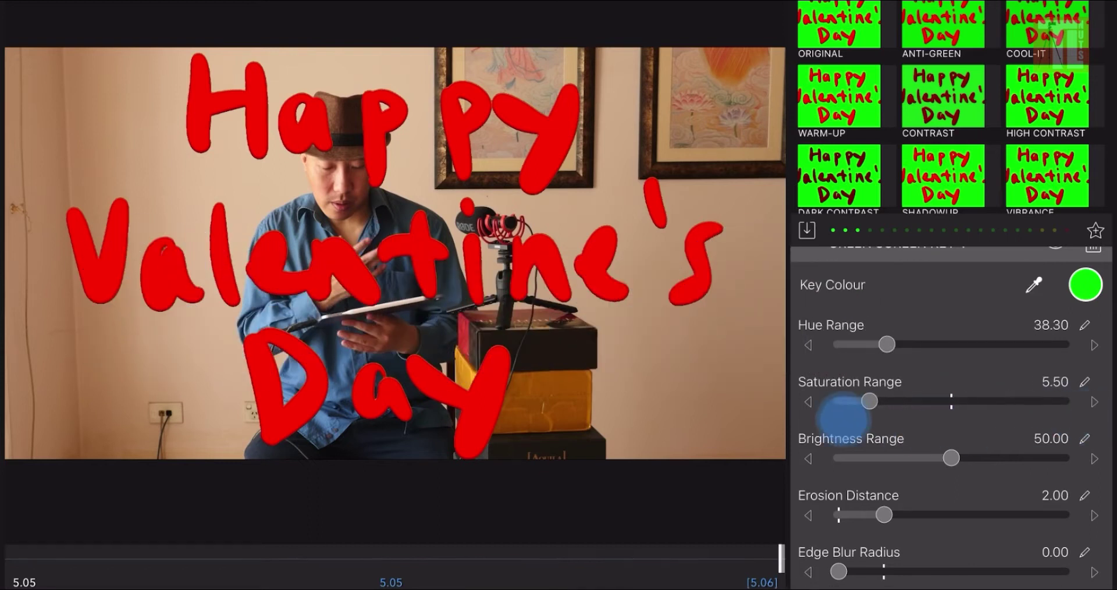
mouse_move(819, 418)
mouse_down()
mouse_move(733, 423)
mouse_move(1106, 419)
mouse_up()
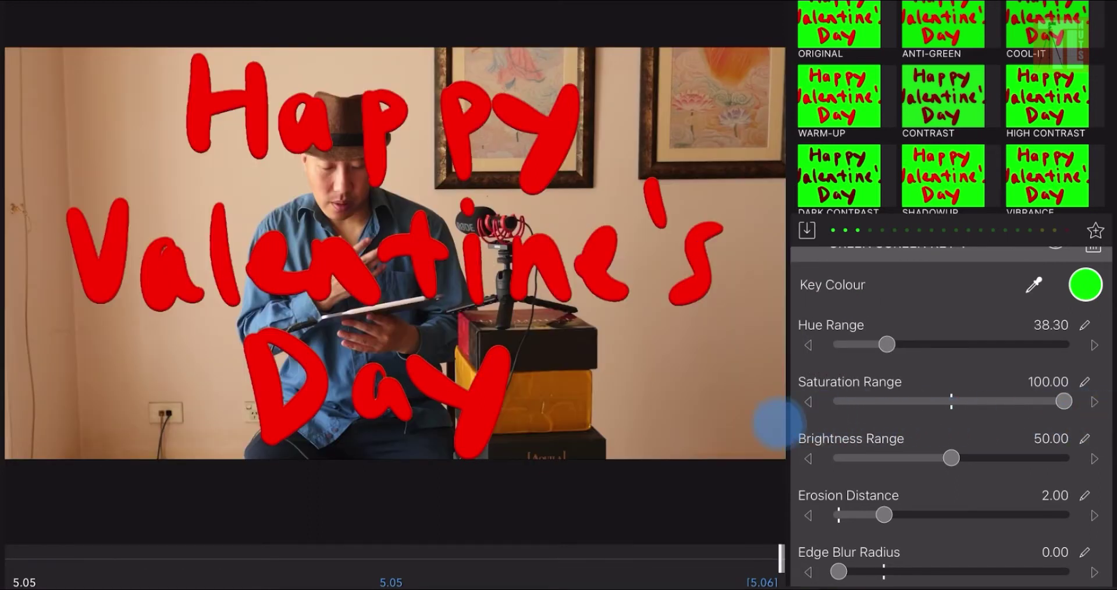
mouse_move(951, 458)
mouse_down()
mouse_move(985, 457)
mouse_move(871, 469)
mouse_up()
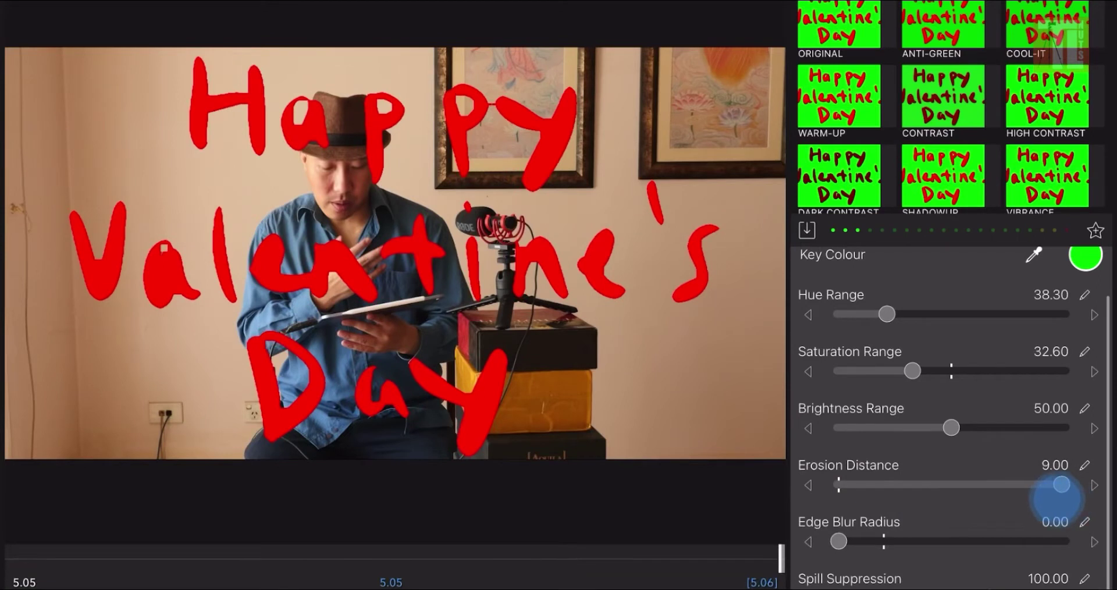
Lower the key's erosion distance to 1.00 and raise edge blur radius to 2.20
mouse_move(1058, 495)
mouse_down()
mouse_move(793, 486)
mouse_move(1017, 481)
mouse_move(843, 499)
mouse_up()
mouse_move(838, 541)
mouse_down()
mouse_move(1053, 541)
mouse_move(870, 541)
mouse_up()
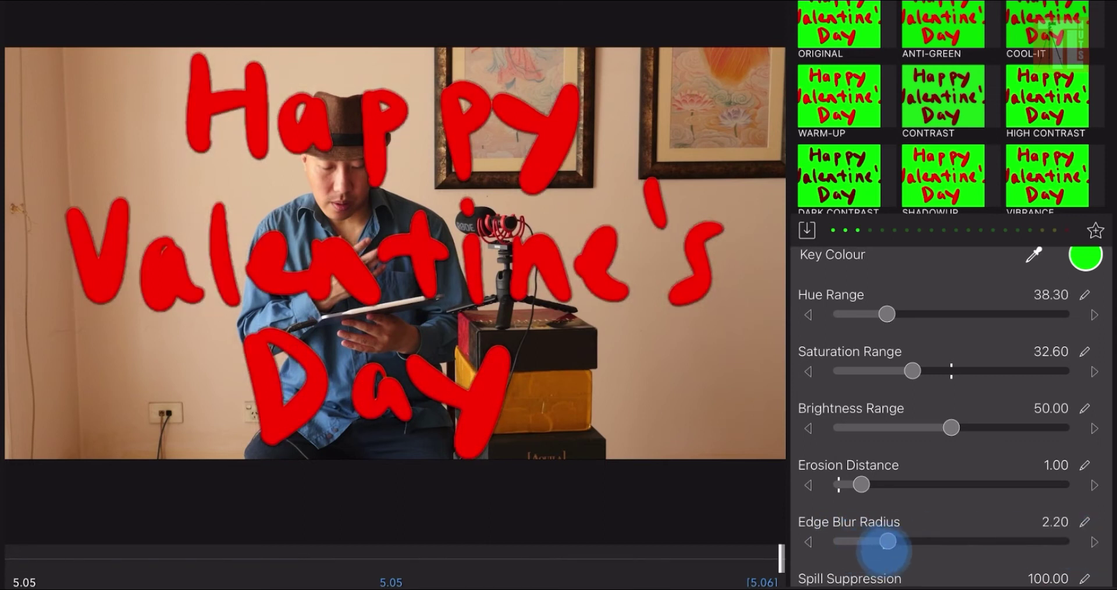